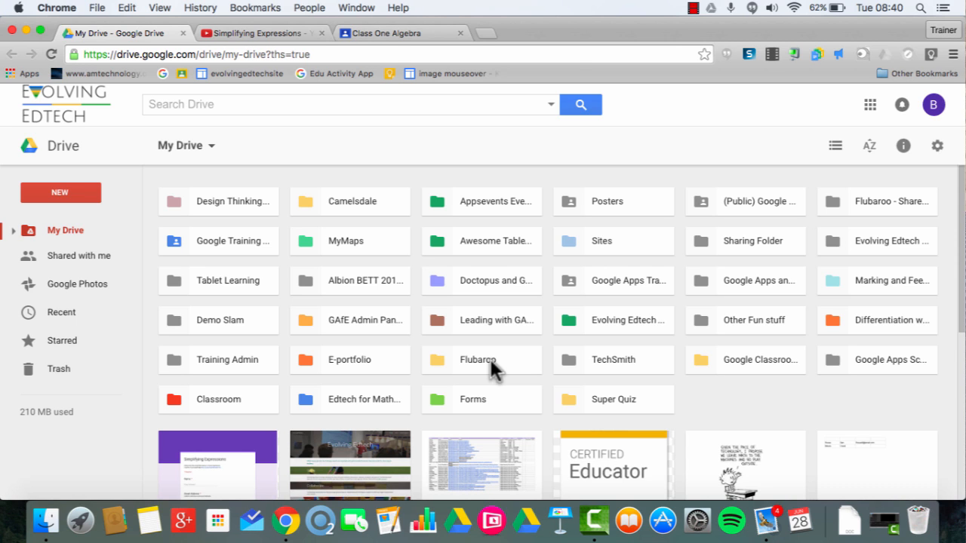
Open the Flubaroo folder in My Drive and its 'Simplifying Expressions - Summit Example' form.
double_click(489, 357)
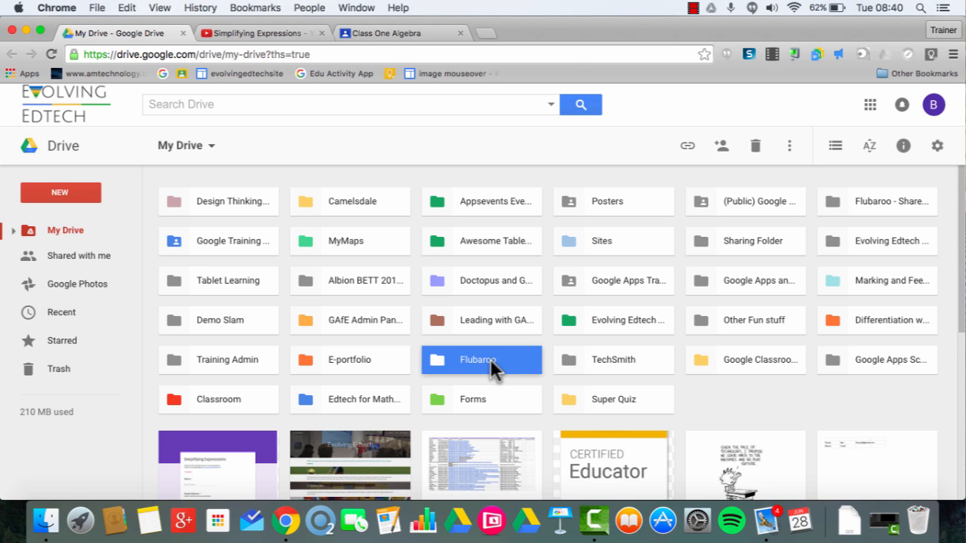
double_click(250, 257)
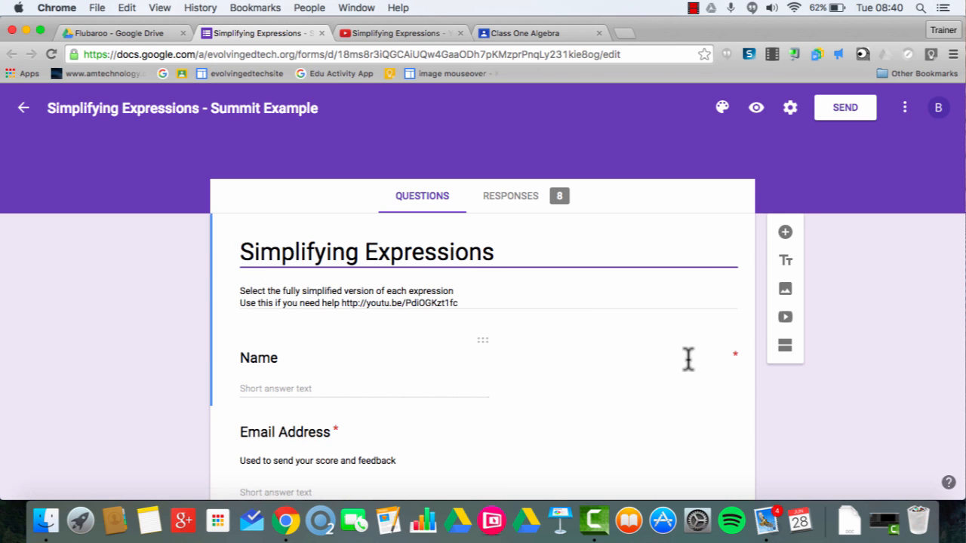
Scroll through the Name, Email Address and Simplify questions, then return to the top.
scroll(687, 360, "down", 10)
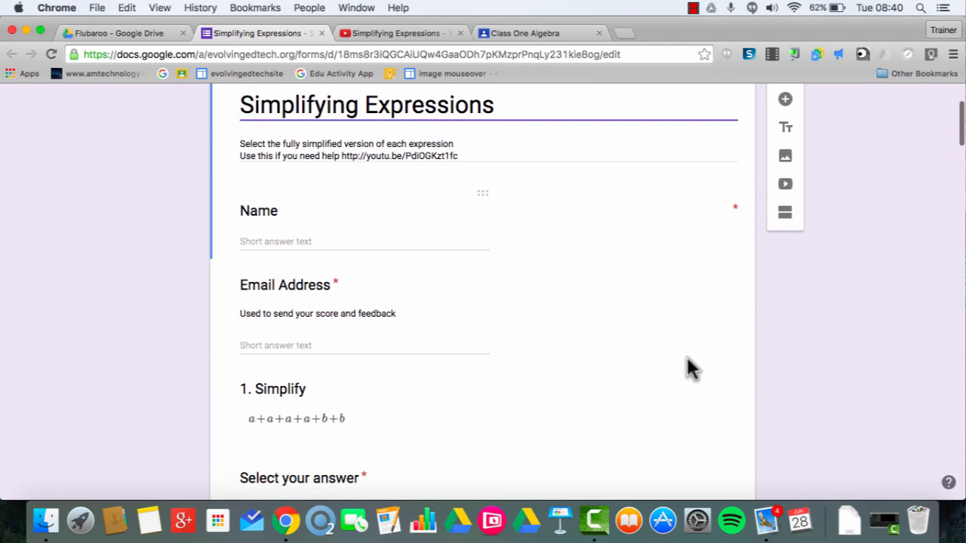
scroll(687, 361, "down", 2)
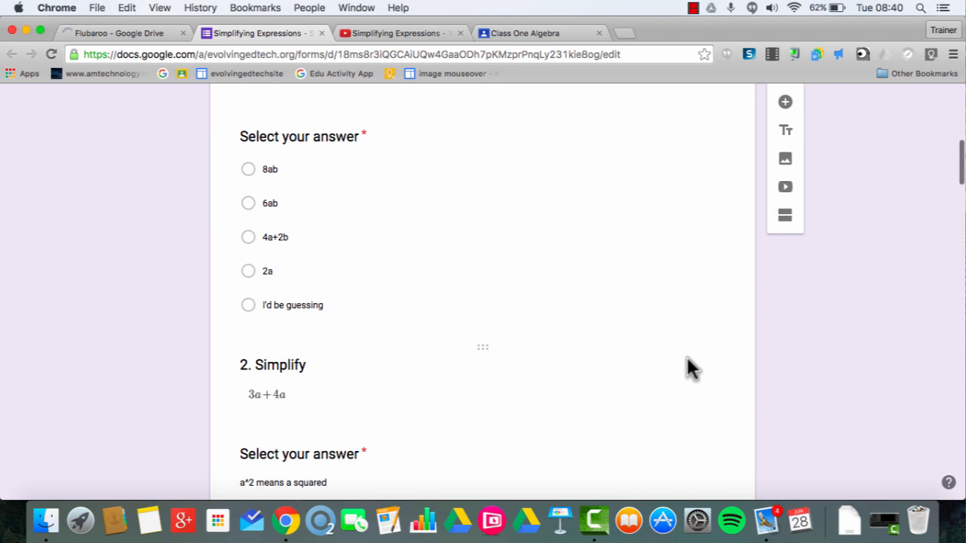
scroll(686, 361, "down", 9)
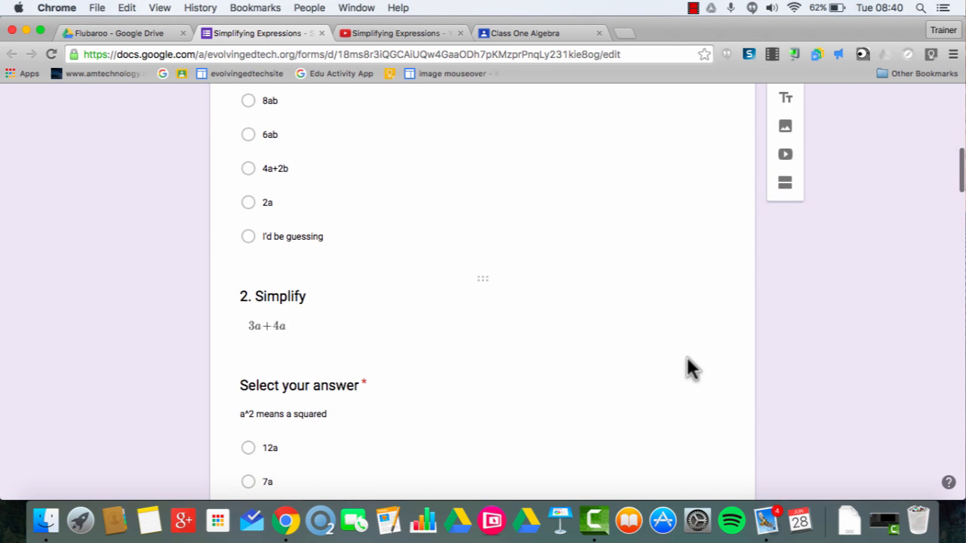
scroll(687, 360, "down", 9)
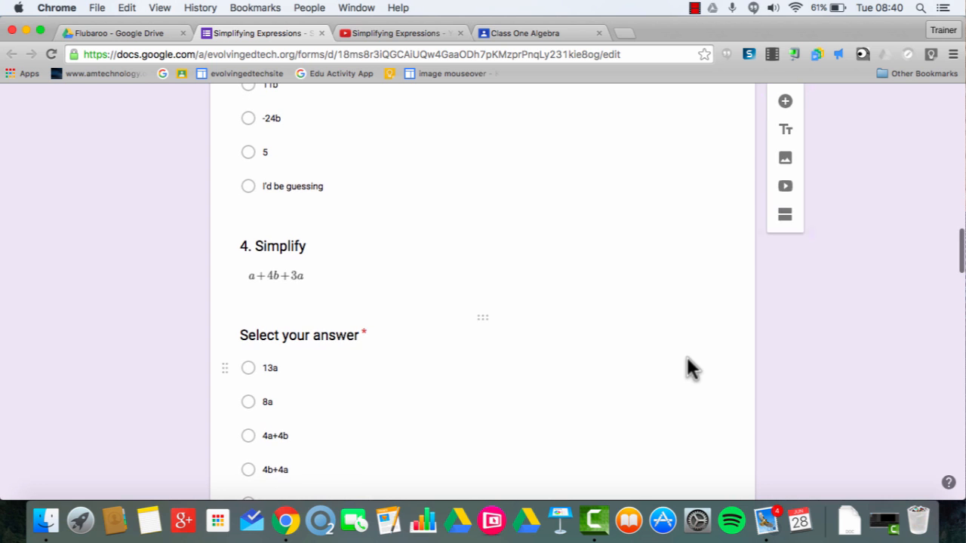
scroll(686, 359, "up", 20)
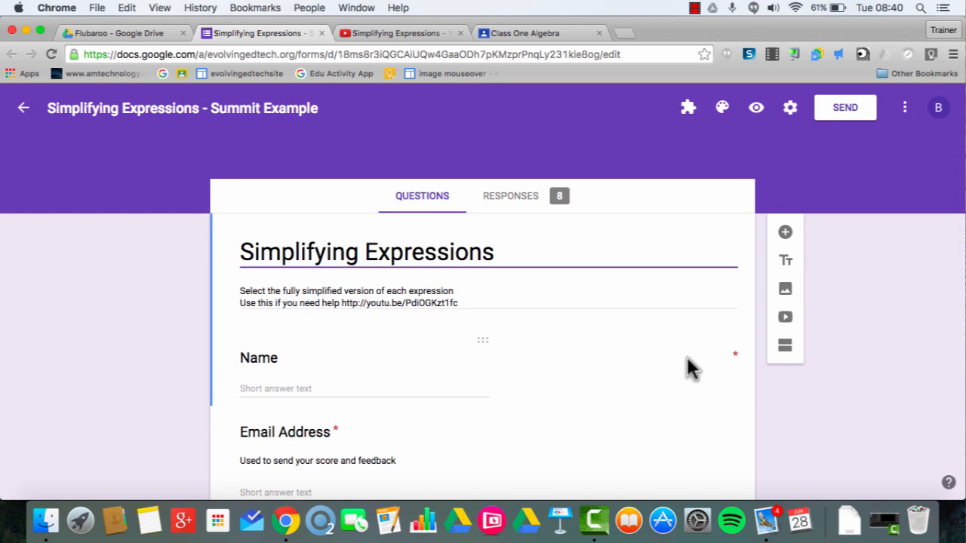
Turn on 'Make this a quiz' in Settings, releasing grades immediately after each submission.
left_click(789, 115)
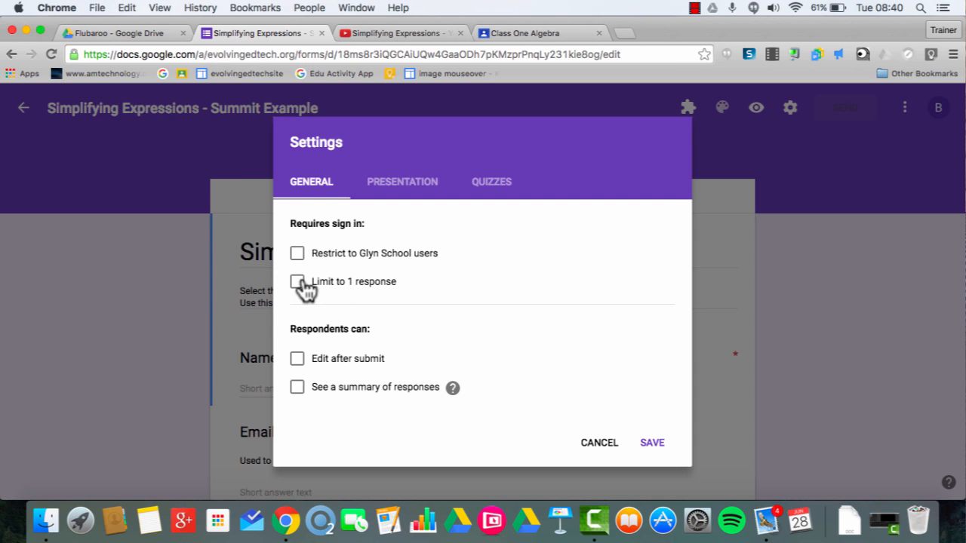
left_click(411, 198)
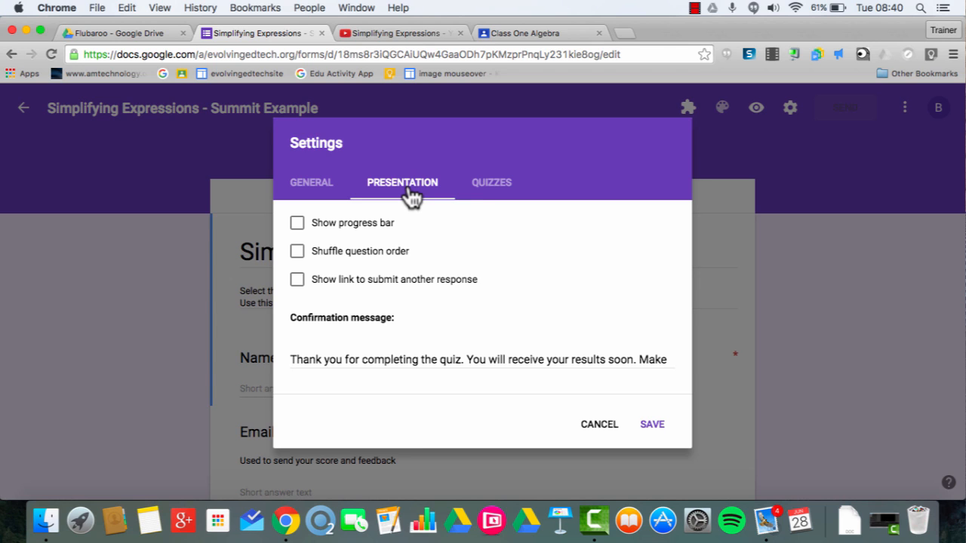
left_click(483, 194)
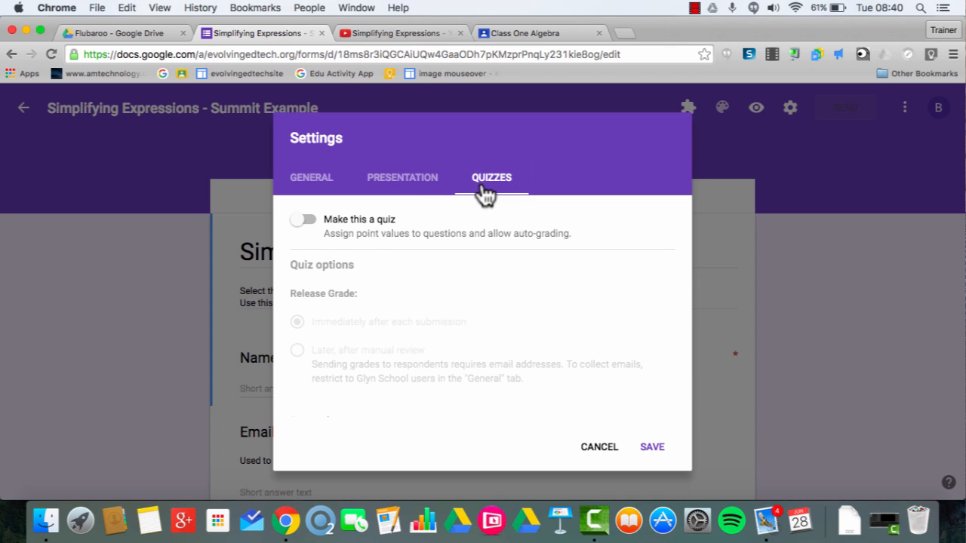
left_click(305, 221)
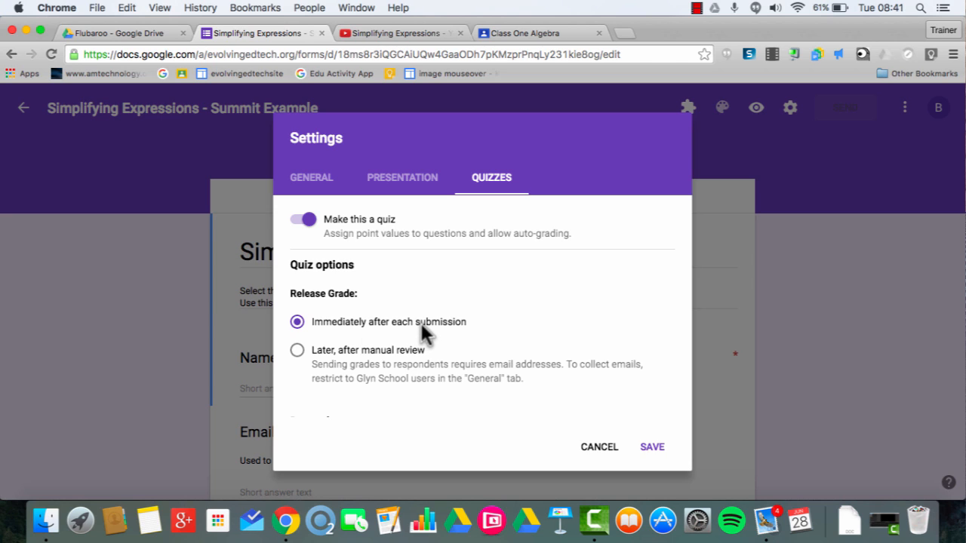
left_click(648, 451)
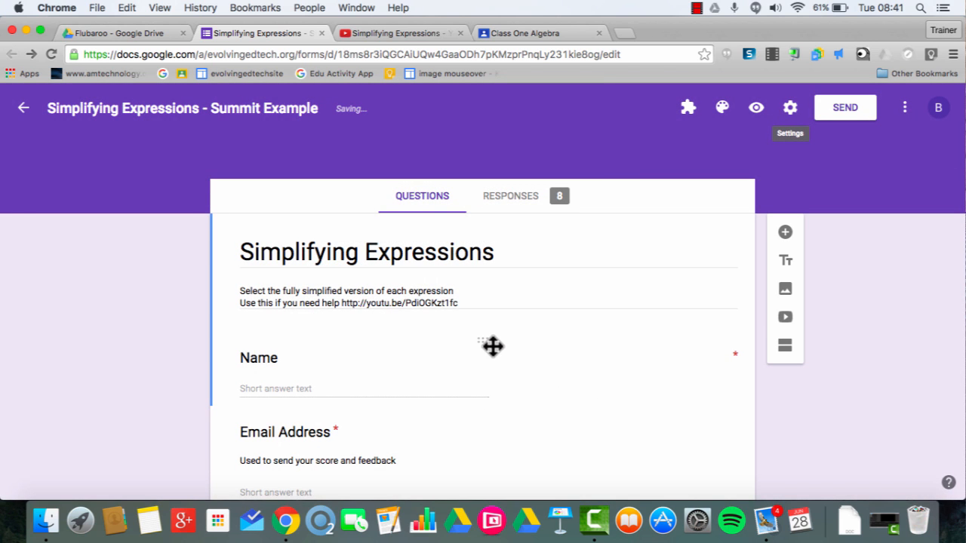
Mark 4a+2b as question 1's correct answer and make the question worth 1 point.
scroll(490, 343, "down", 5)
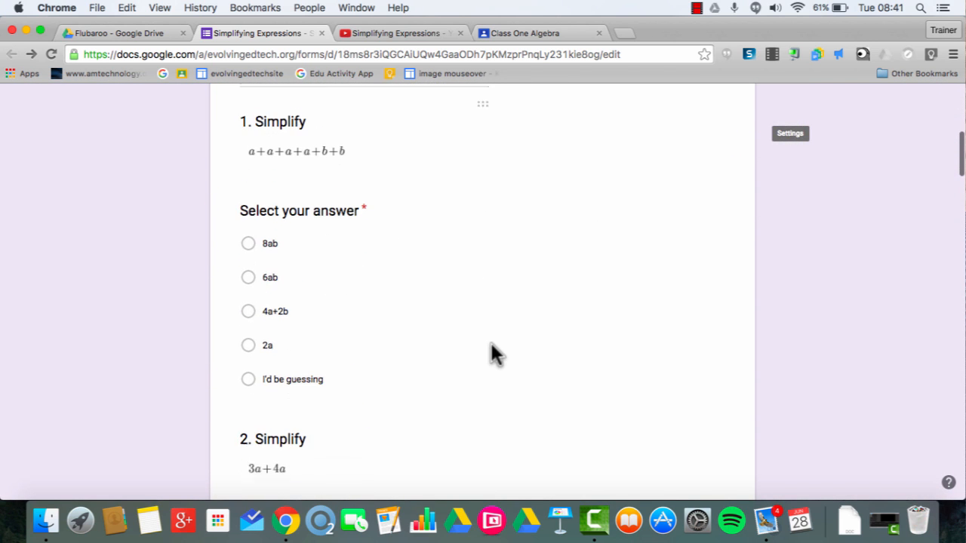
left_click(364, 278)
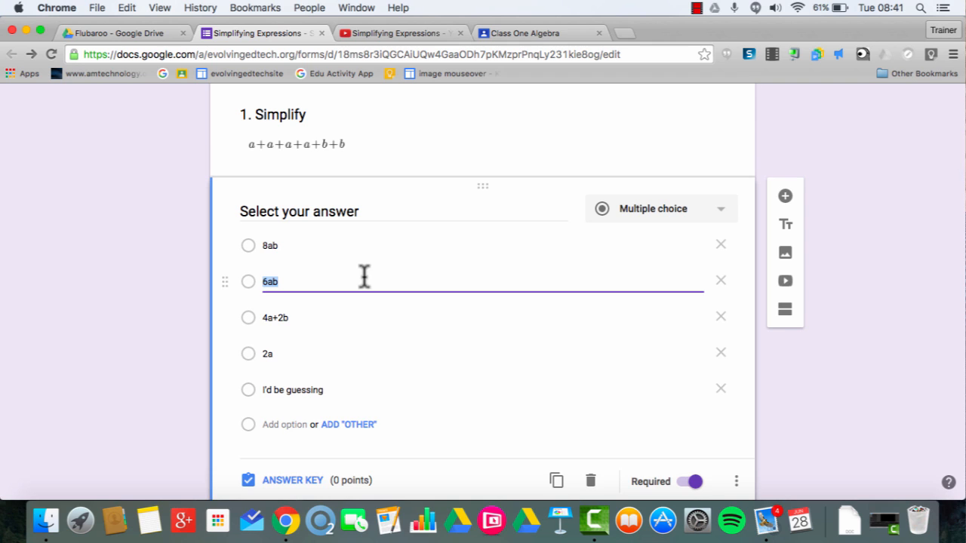
scroll(364, 277, "down", 2)
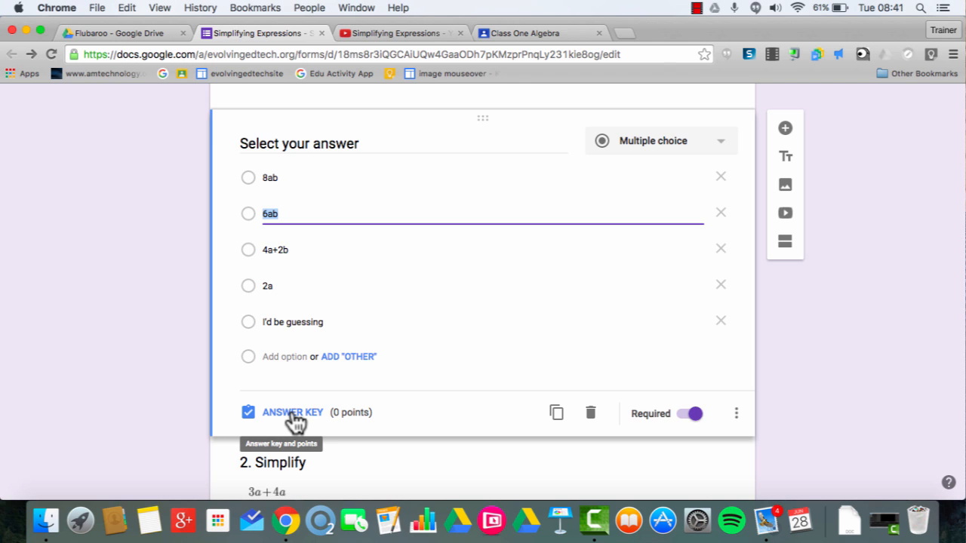
left_click(292, 412)
scroll(420, 330, "up", 2)
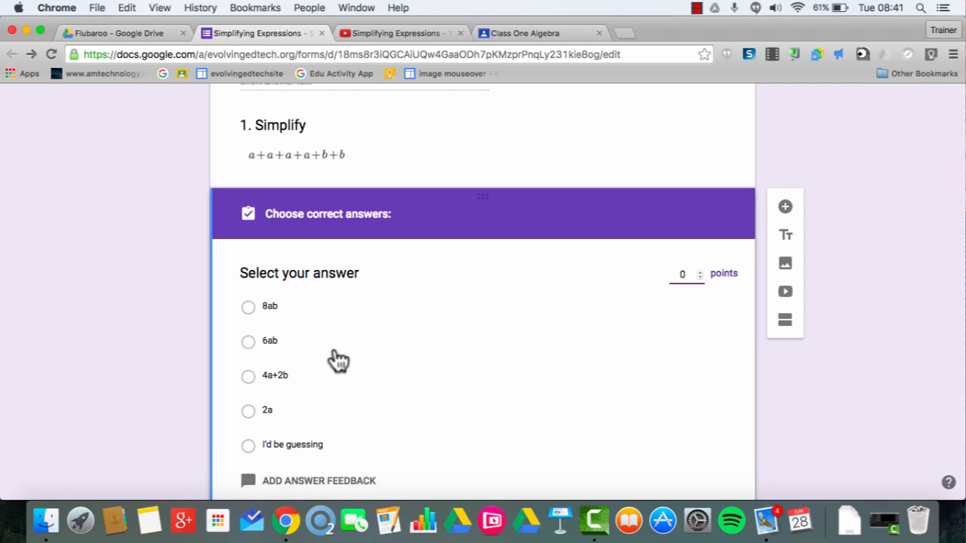
left_click(248, 375)
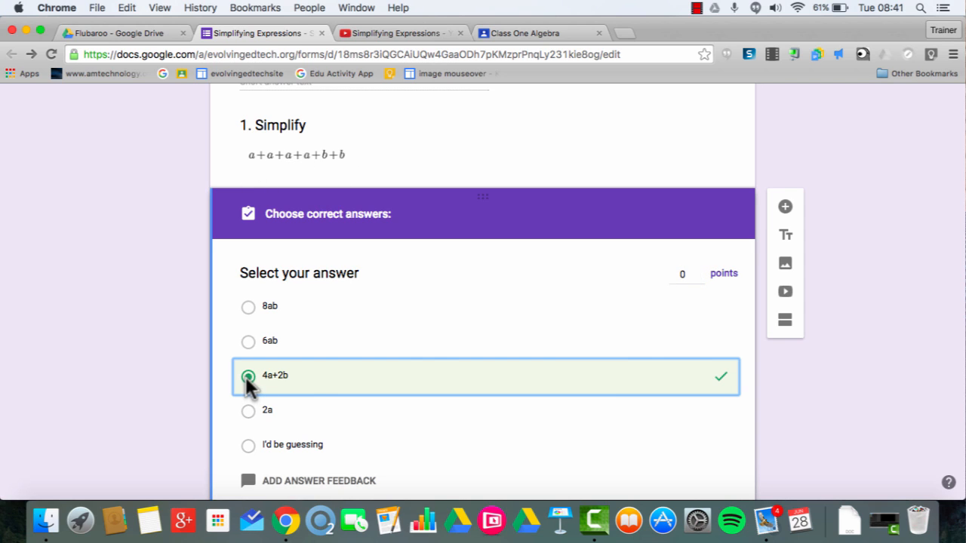
left_click(700, 272)
scroll(618, 328, "down", 3)
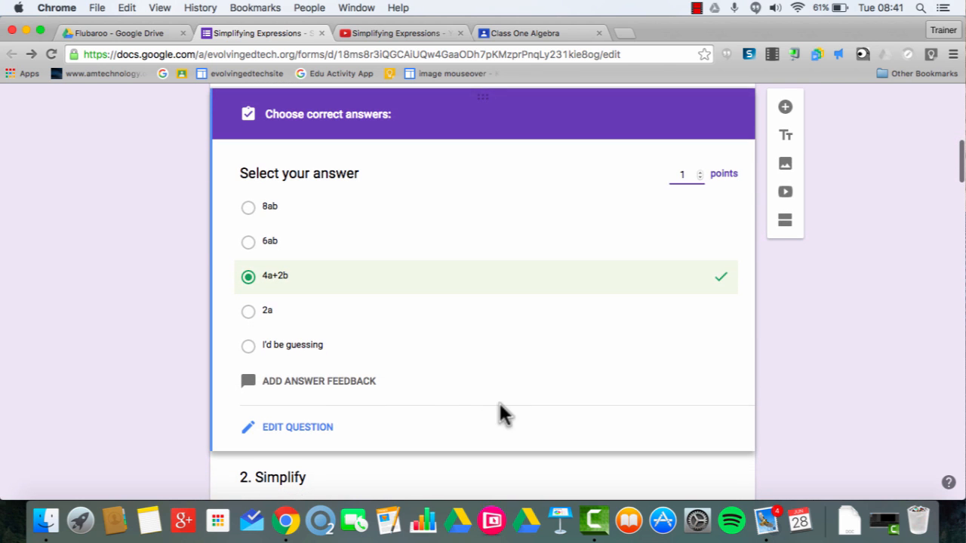
Add question 1 incorrect-answer feedback about unlike terms, plus a linked help video.
left_click(338, 381)
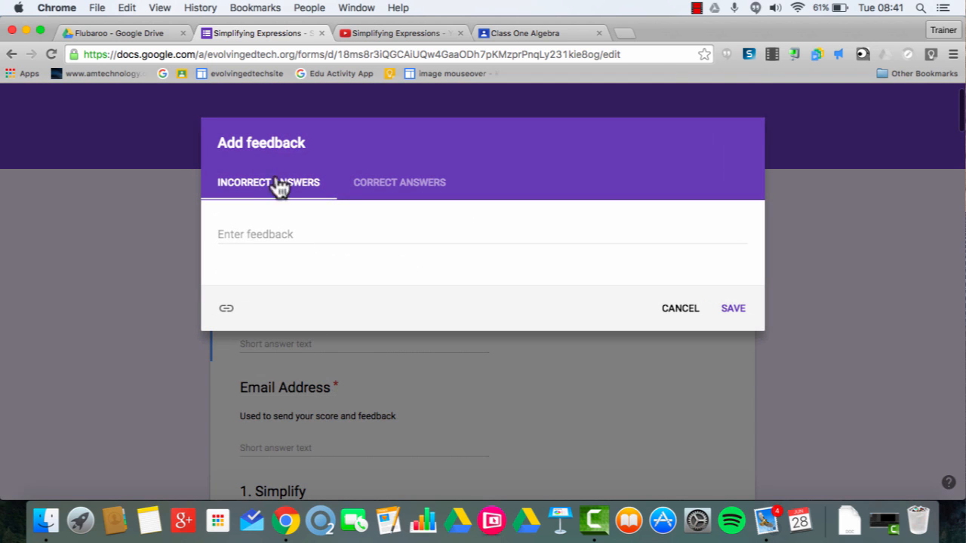
left_click(269, 235)
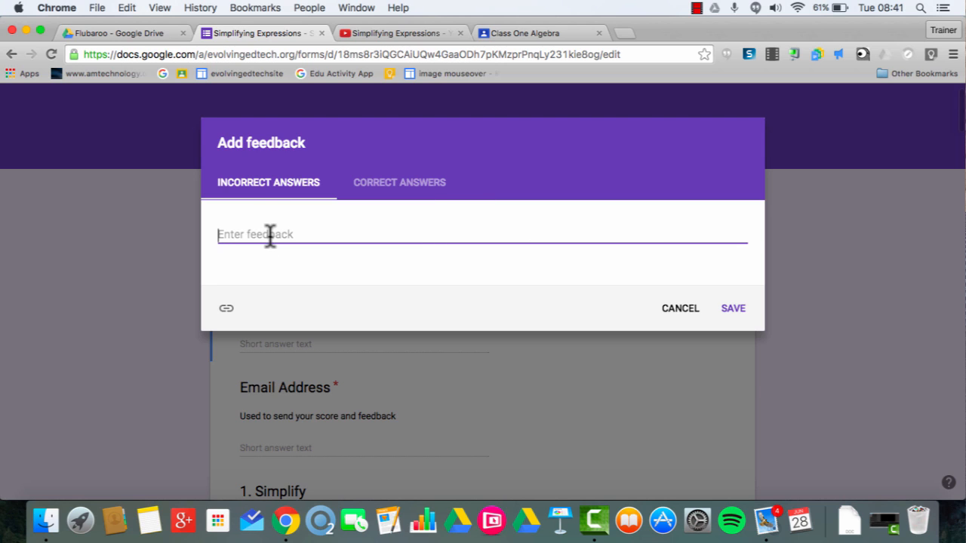
type("Remember that if two")
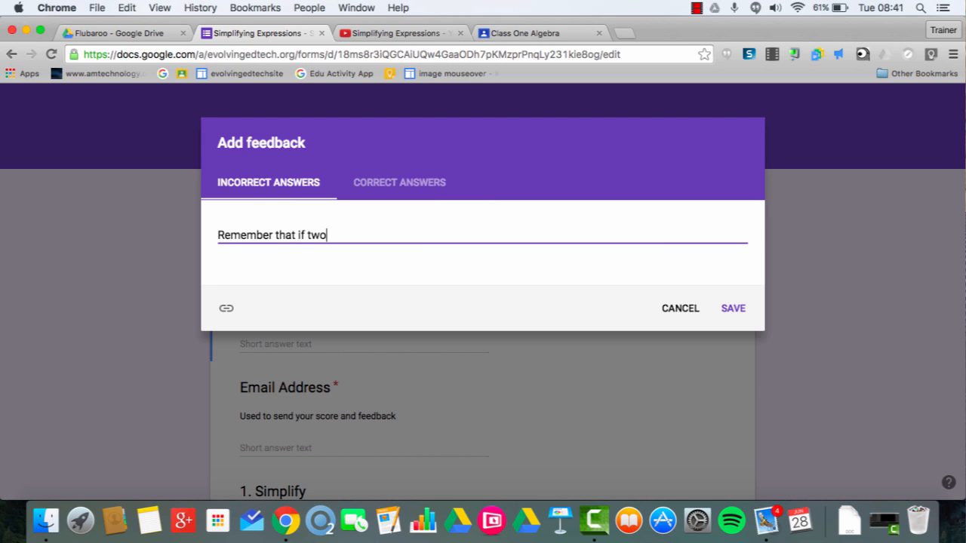
type(" terms have different letters you cannot simplify them together.")
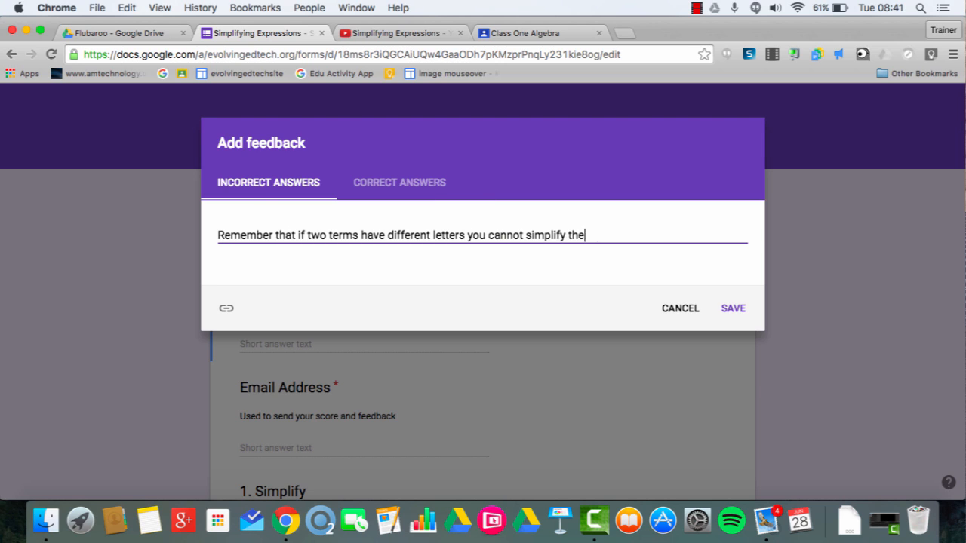
left_click(227, 311)
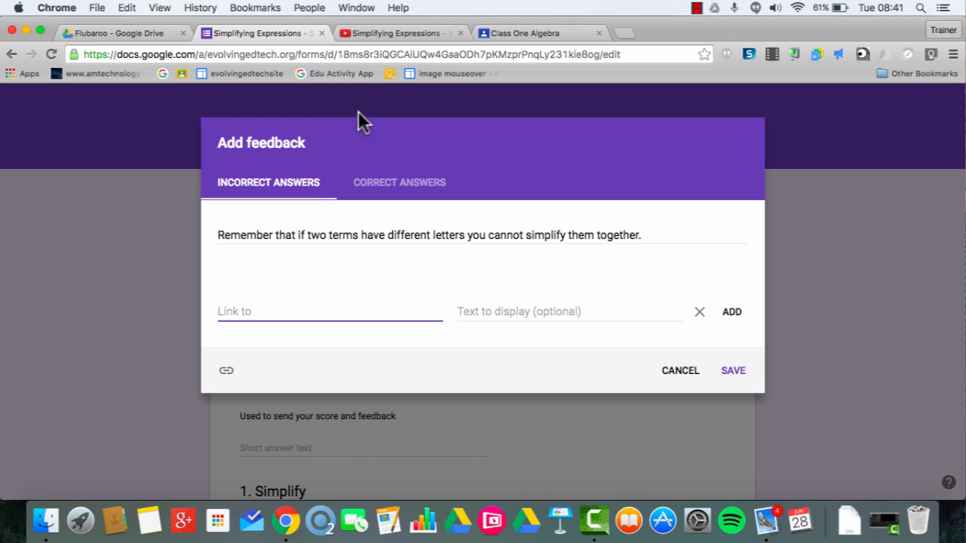
type("https://youtu.be/PdiOGKzt1fc")
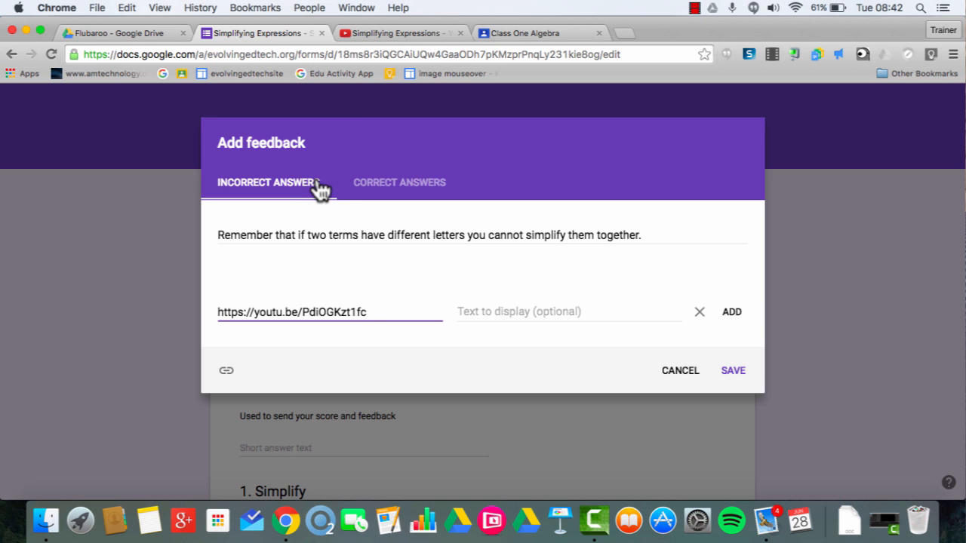
left_click(508, 312)
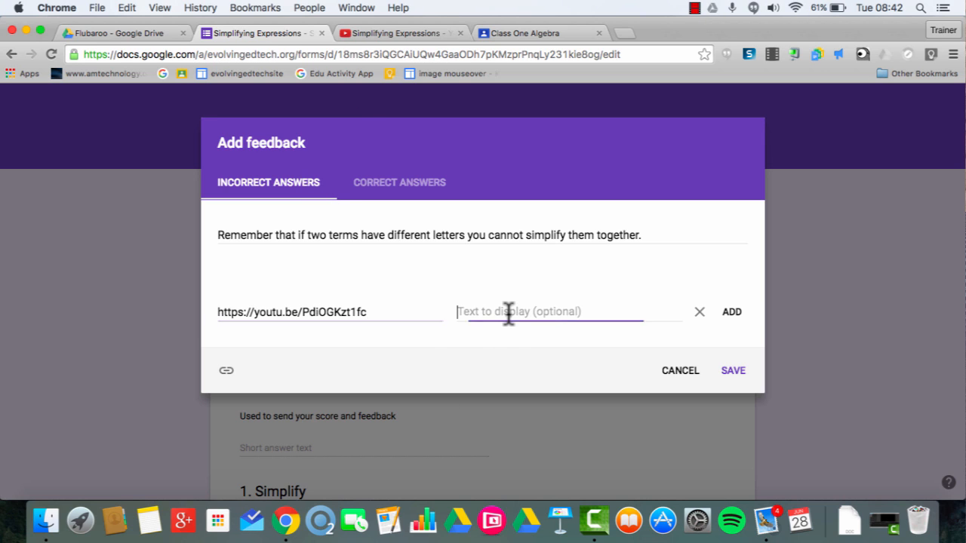
type("Use this video to help you get a better understanding of this")
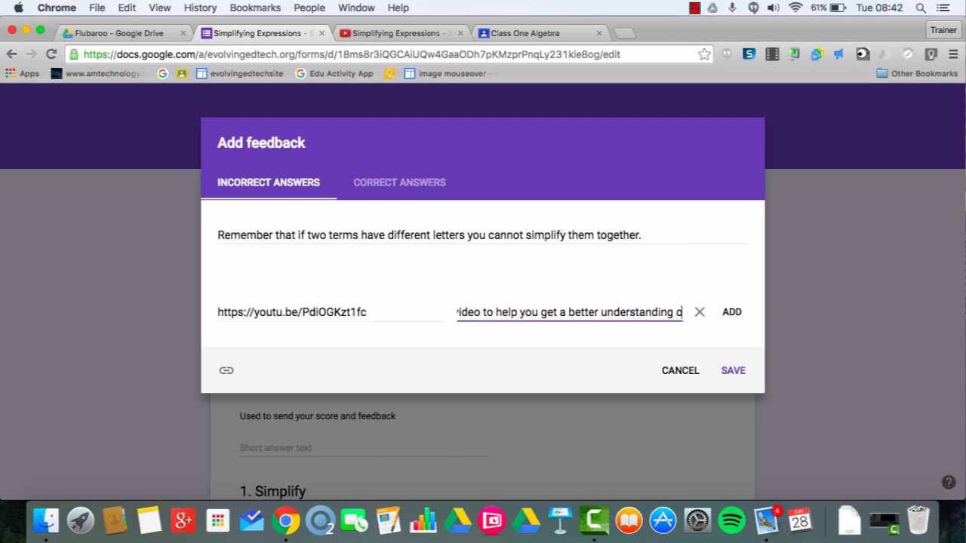
type(" topic")
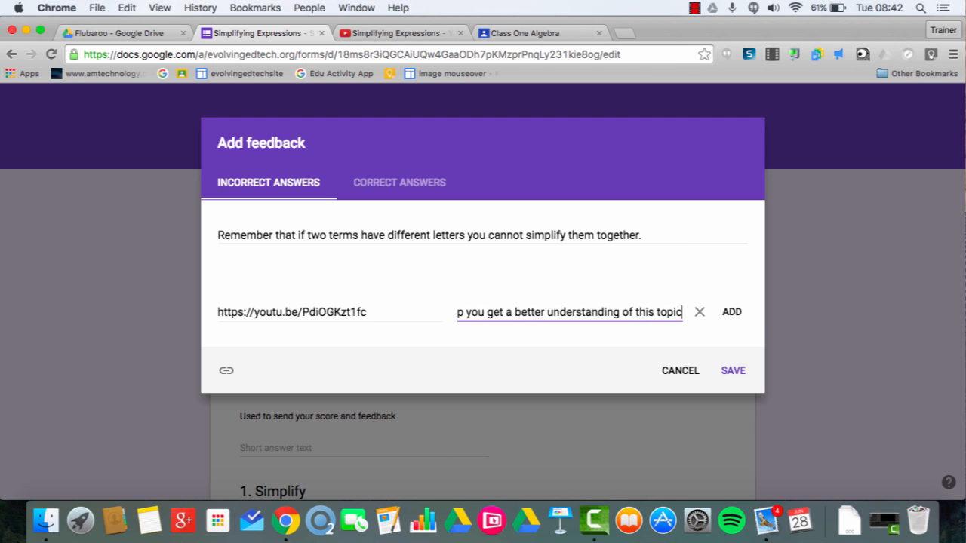
left_click(732, 313)
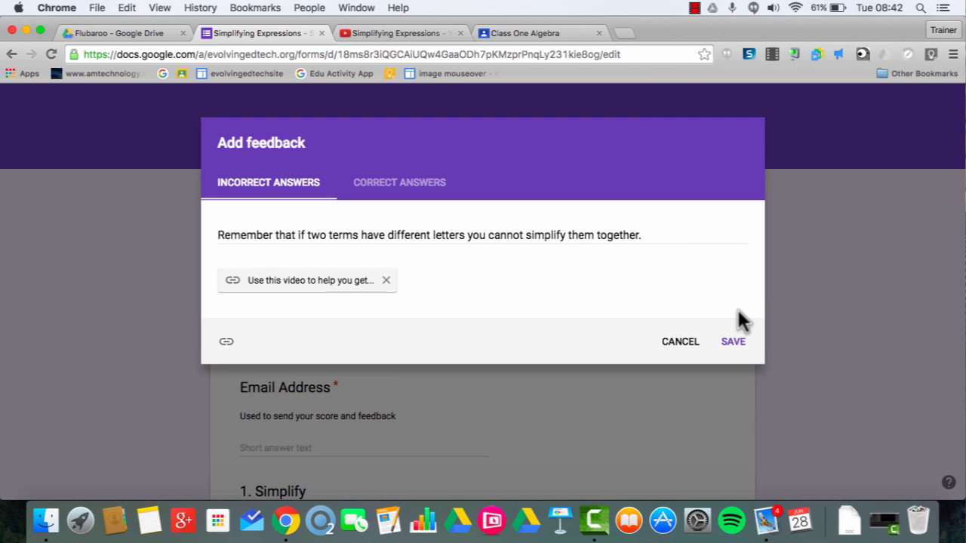
left_click(733, 341)
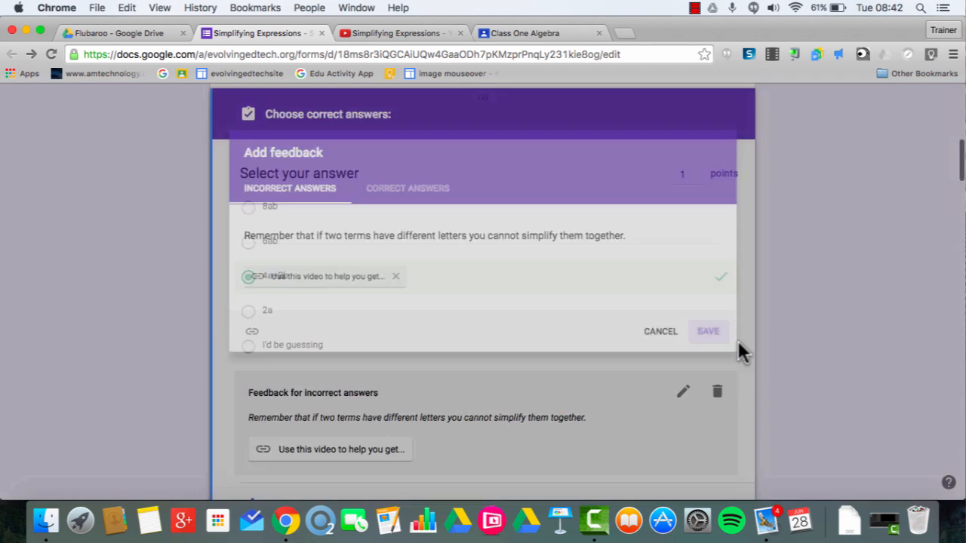
scroll(519, 390, "down", 5)
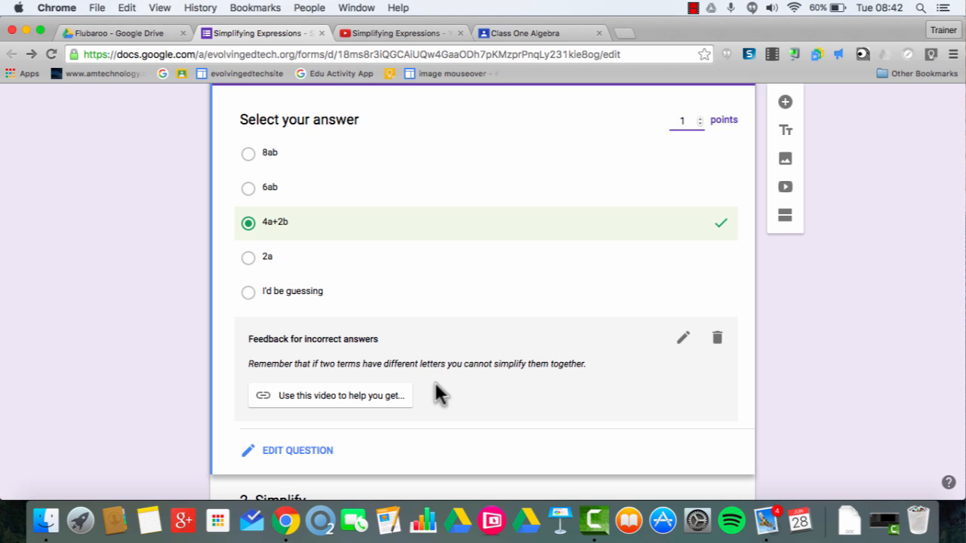
Enter correct-answer feedback 'Great work, could you simplify this? a+a+a+a-b-b'.
left_click(683, 339)
left_click(417, 192)
left_click(334, 233)
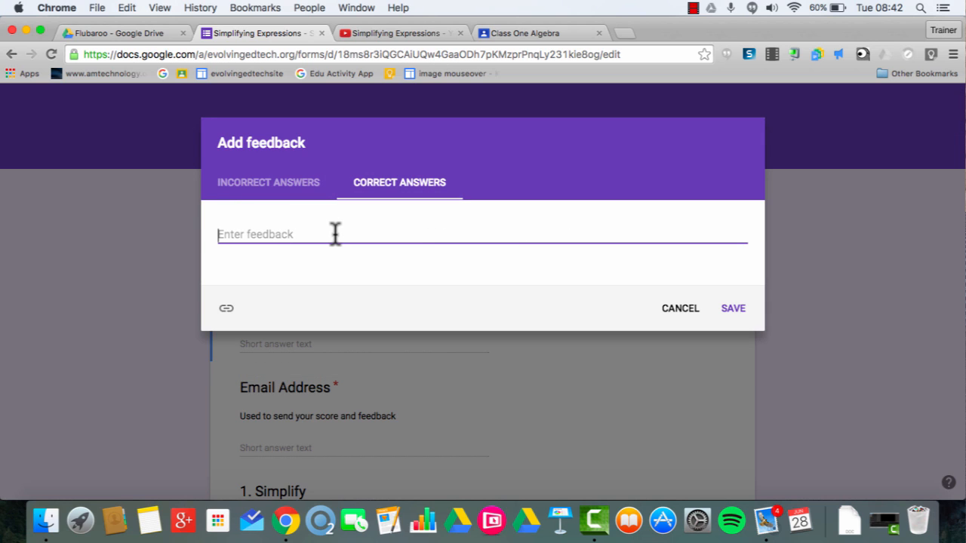
type("Great work, cou")
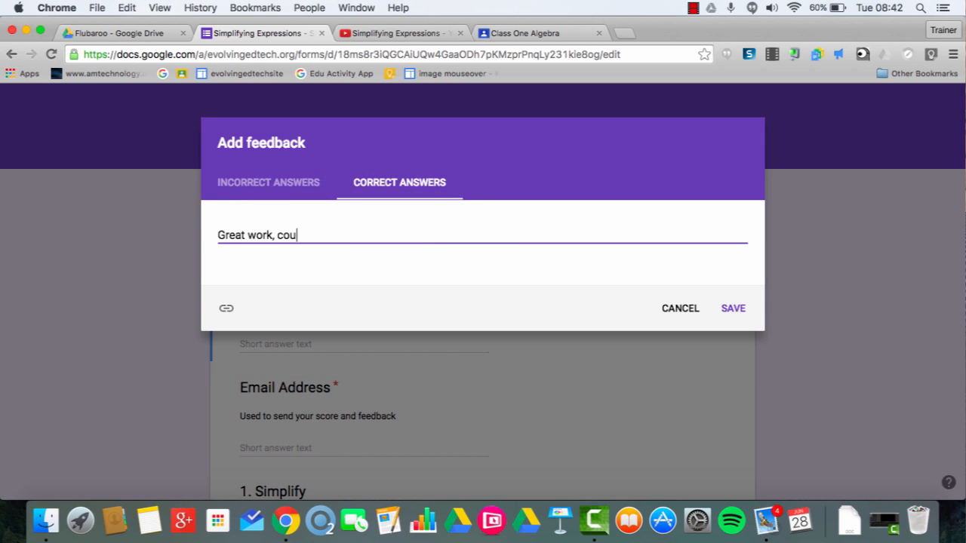
type("ld you simplify this? a+a+a+a-b-b")
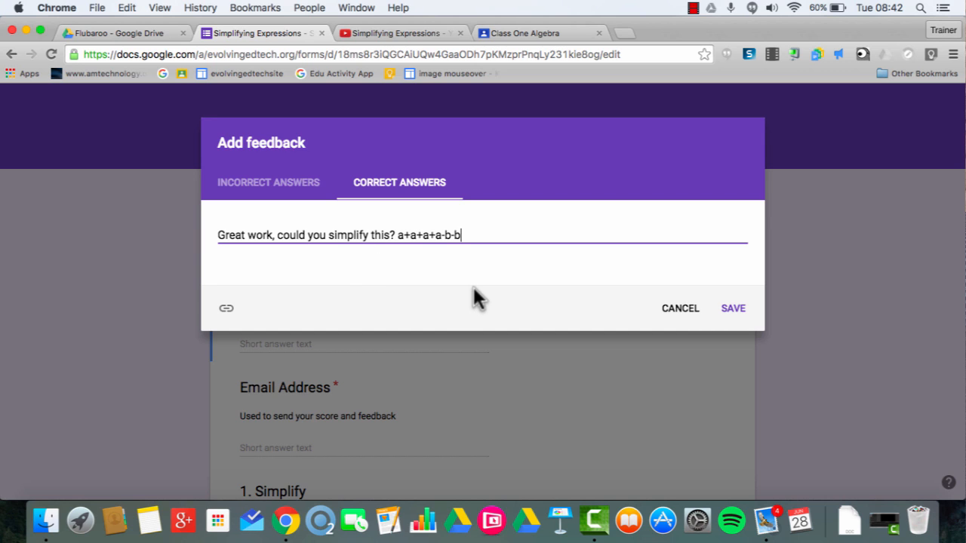
Save question 1's correct-answer feedback, then key 7a for question 2 and 5b for question 3.
left_click(733, 309)
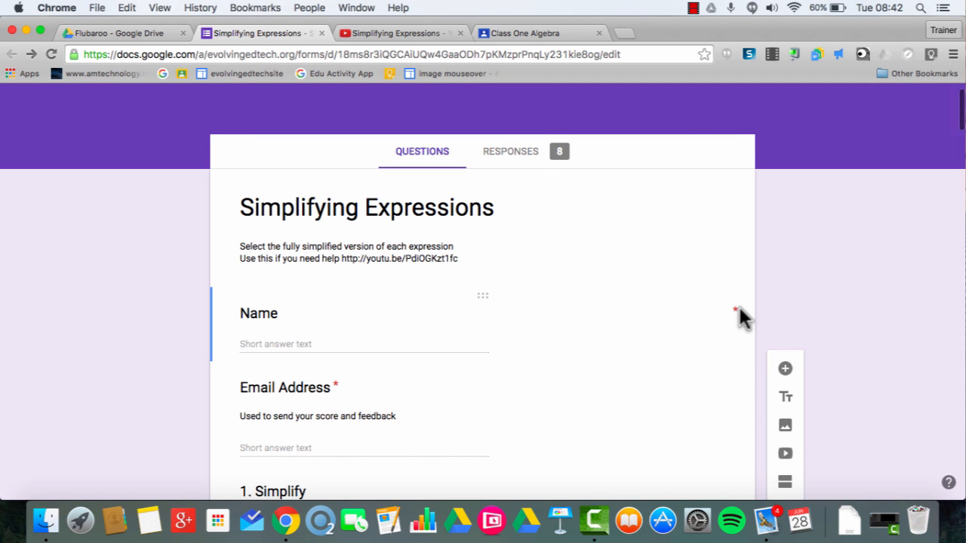
scroll(551, 462, "down", 10)
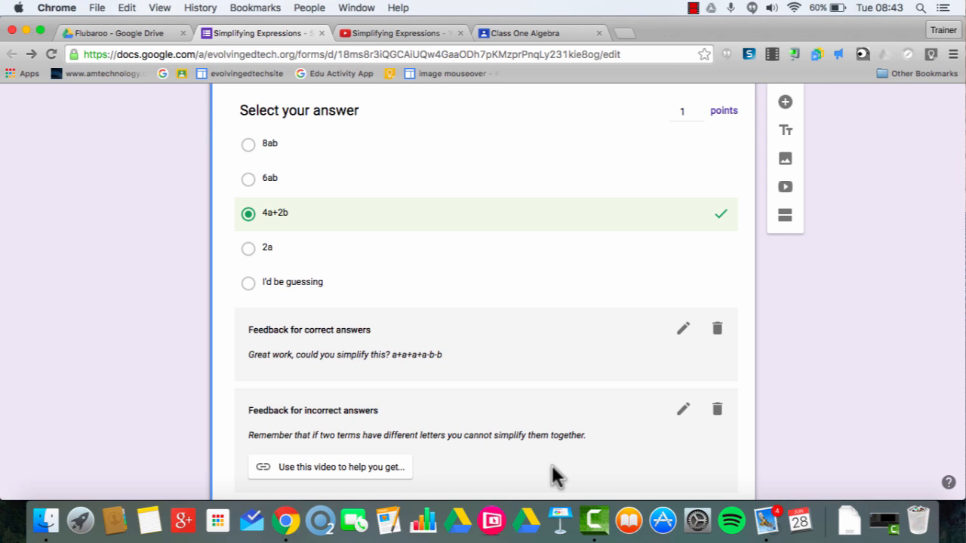
scroll(538, 343, "down", 4)
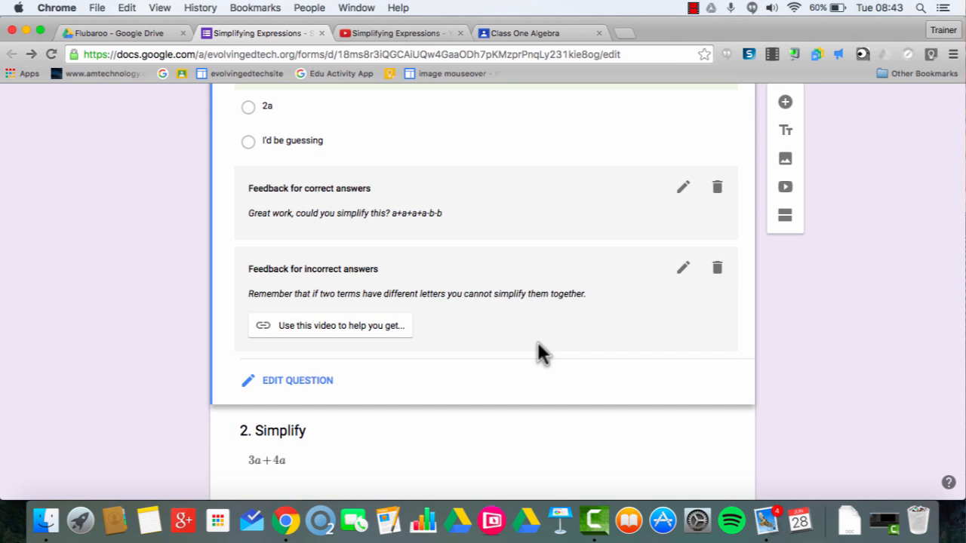
scroll(460, 378, "down", 7)
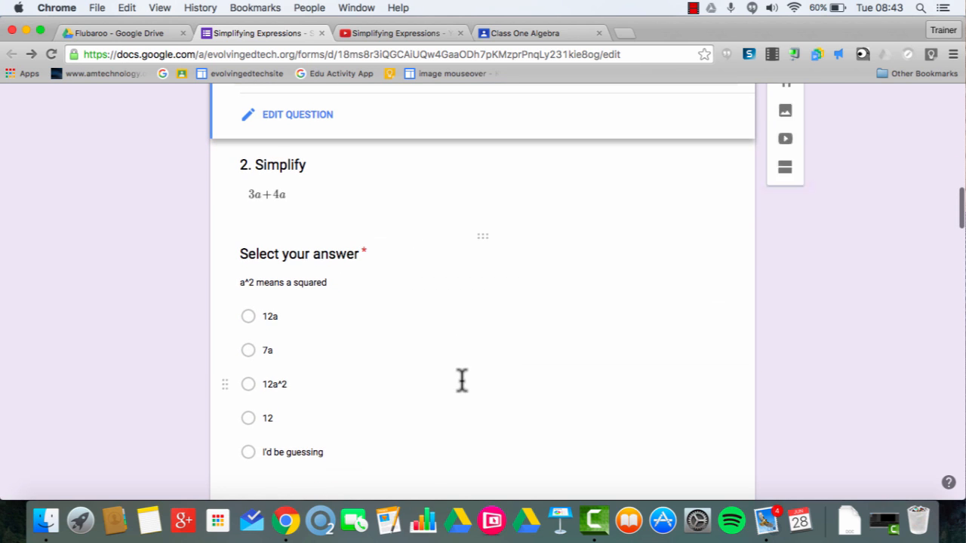
scroll(462, 379, "down", 2)
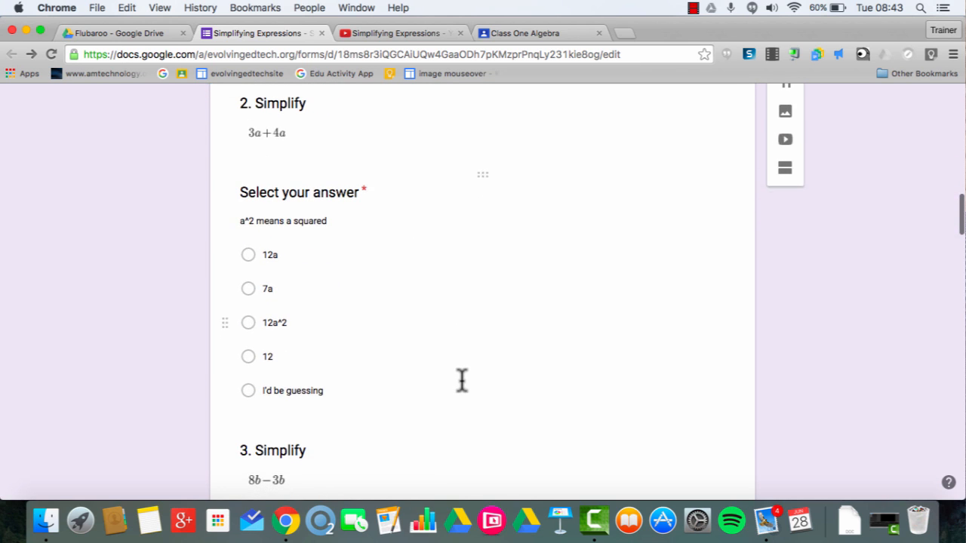
left_click(307, 292)
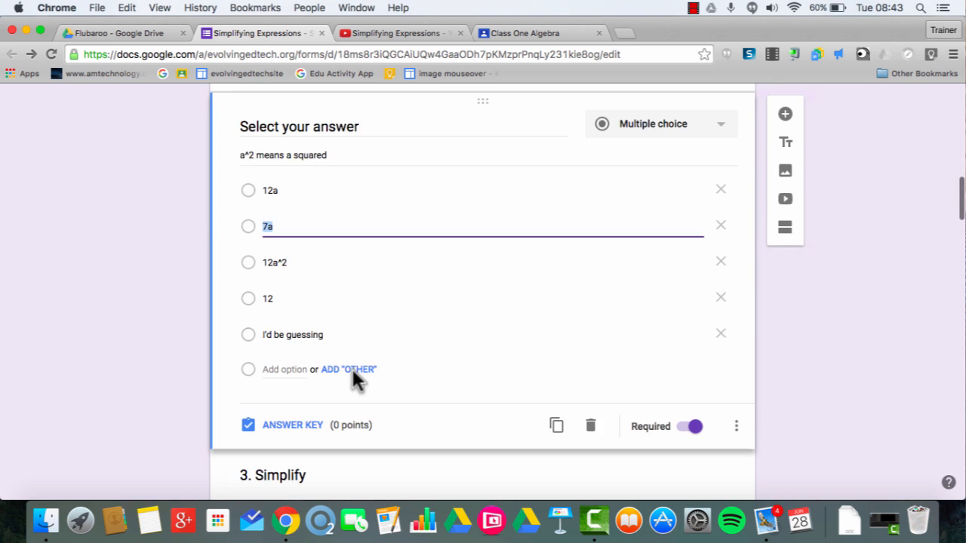
left_click(280, 429)
scroll(548, 226, "down", 5)
left_click(301, 269)
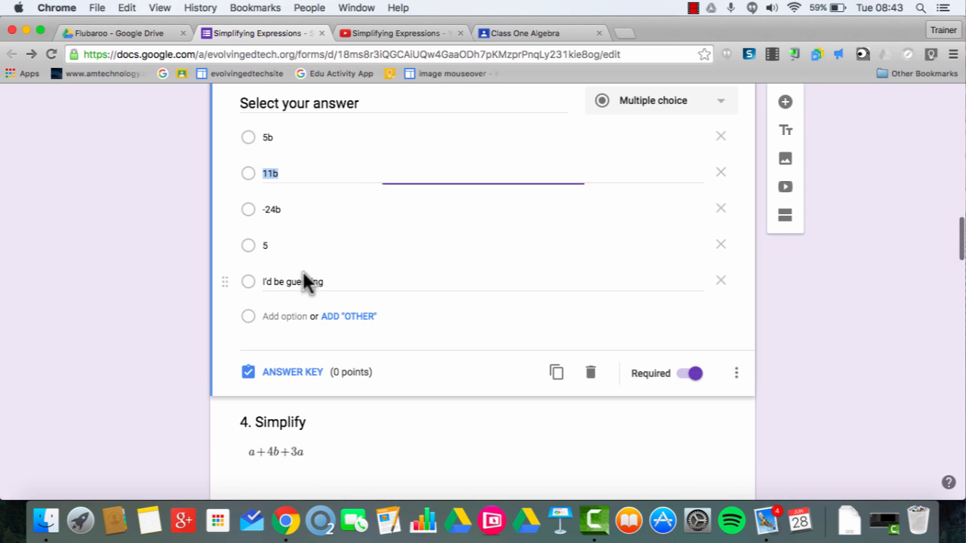
left_click(259, 410)
left_click(679, 230)
Key 4a+4b for question 4 and 5b+2a for question 5, each worth 1 point.
left_click(699, 194)
scroll(489, 332, "down", 8)
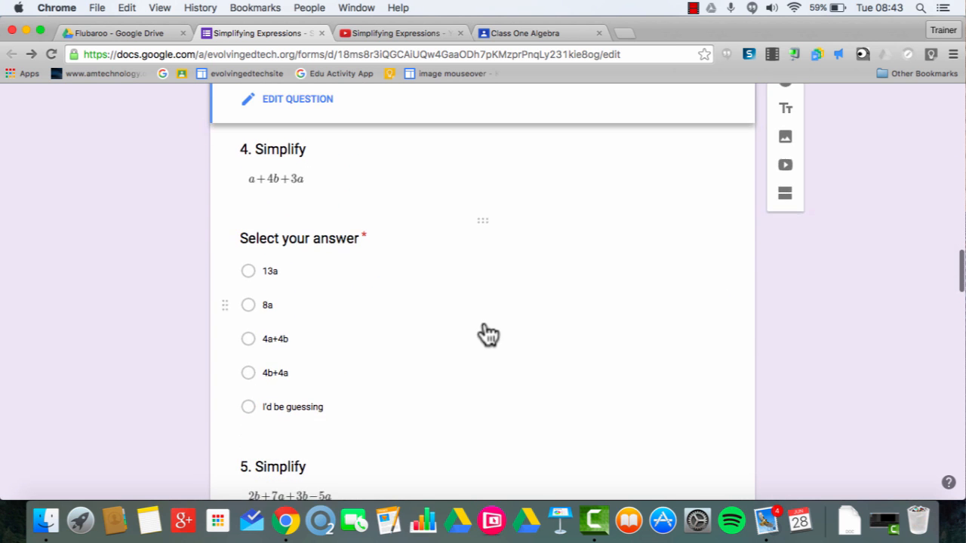
left_click(297, 406)
left_click(287, 356)
left_click(700, 137)
left_click(250, 242)
scroll(355, 230, "down", 6)
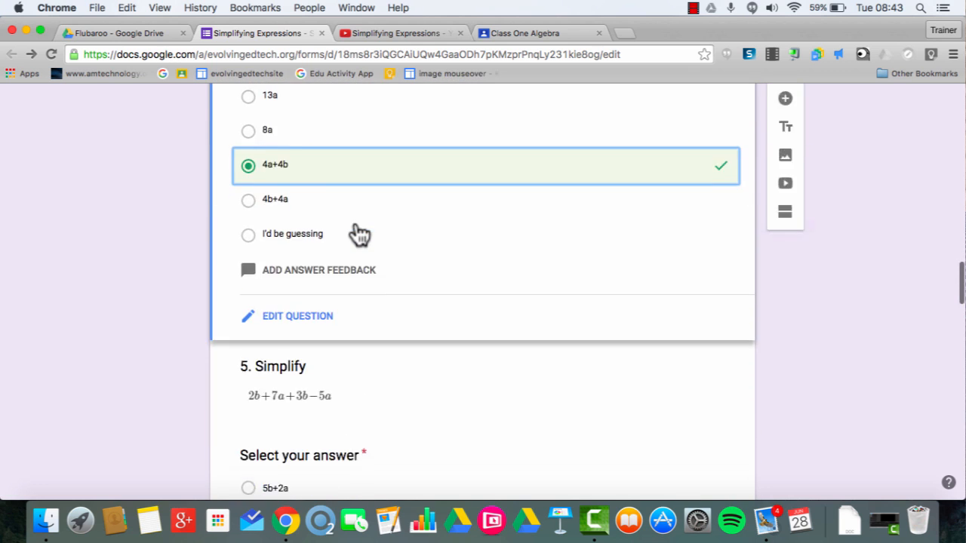
left_click(325, 448)
left_click(296, 378)
scroll(376, 254, "up", 2)
left_click(381, 256)
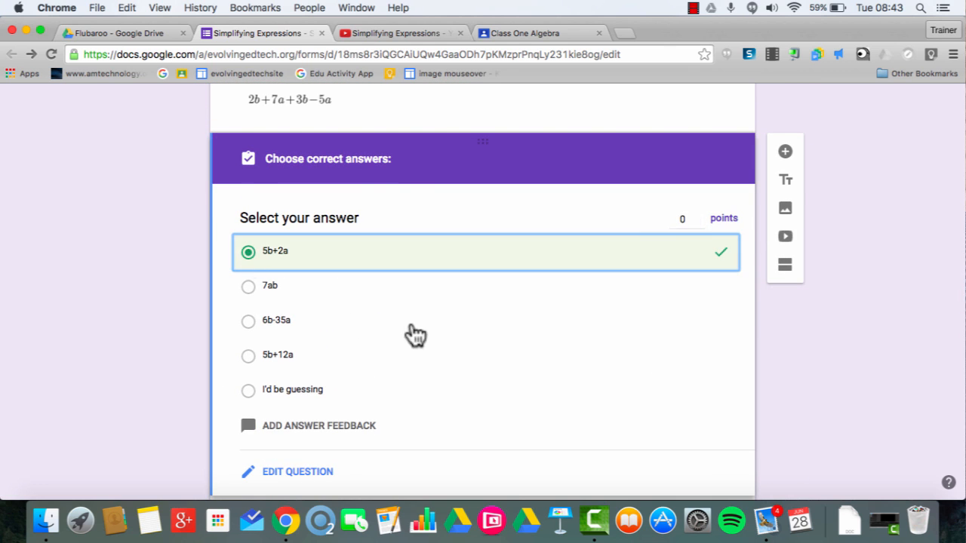
Set answer keys for questions 6–8: 6a+5b for question 7, 9a-7b for question 8, 1 point each.
left_click(699, 216)
scroll(370, 399, "down", 6)
left_click(314, 249)
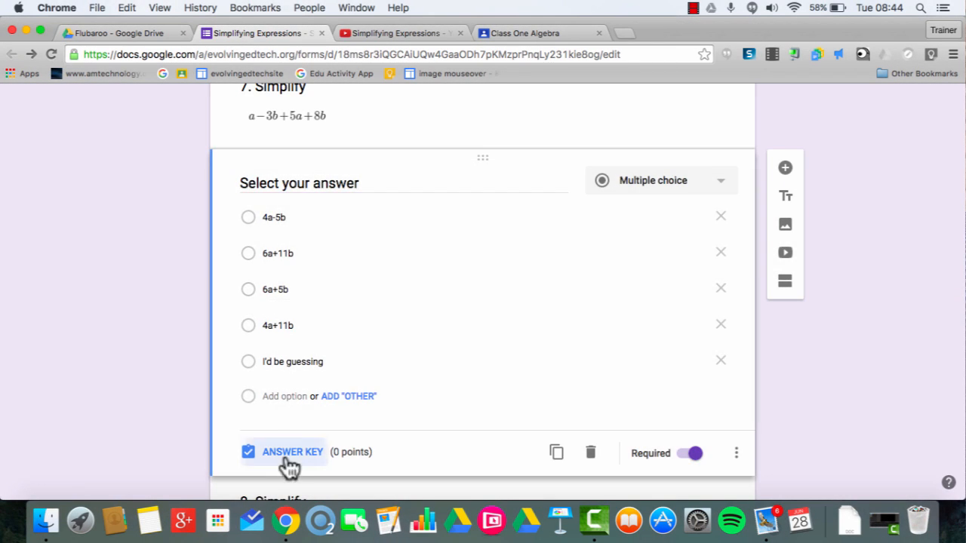
left_click(286, 461)
left_click(369, 336)
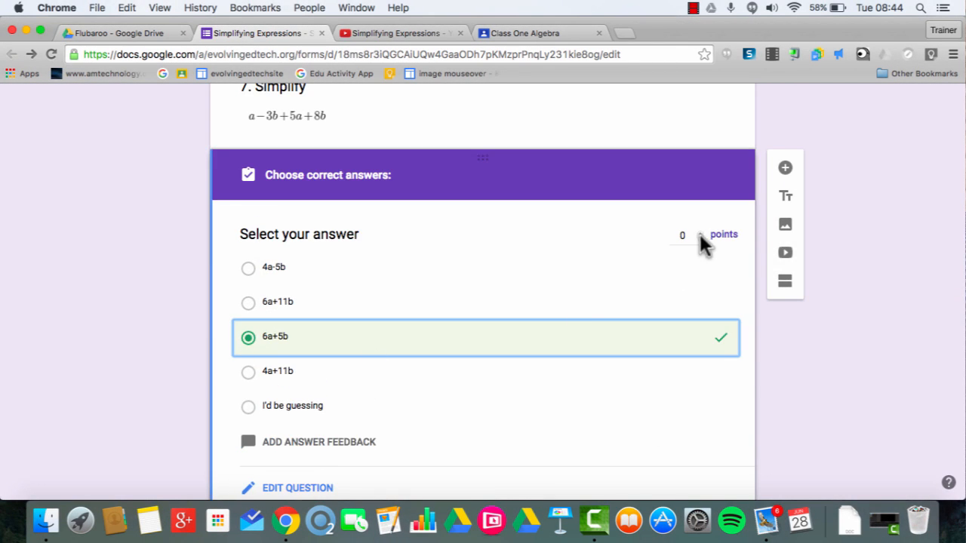
left_click(699, 233)
scroll(321, 309, "down", 6)
left_click(317, 306)
left_click(296, 457)
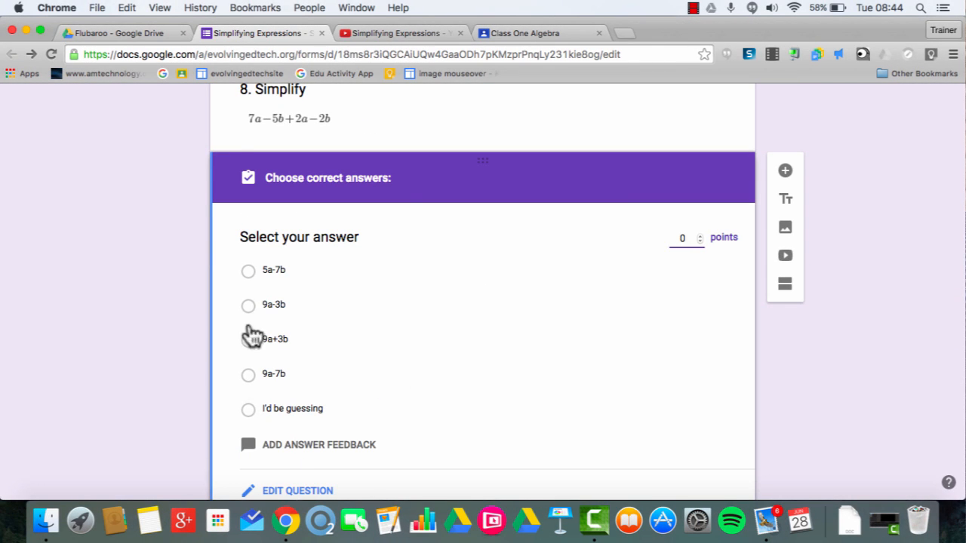
left_click(248, 374)
left_click(699, 236)
Key -2a-3b for question 9 (1 point) and -6a-8b for question 10.
scroll(307, 364, "down", 6)
left_click(363, 200)
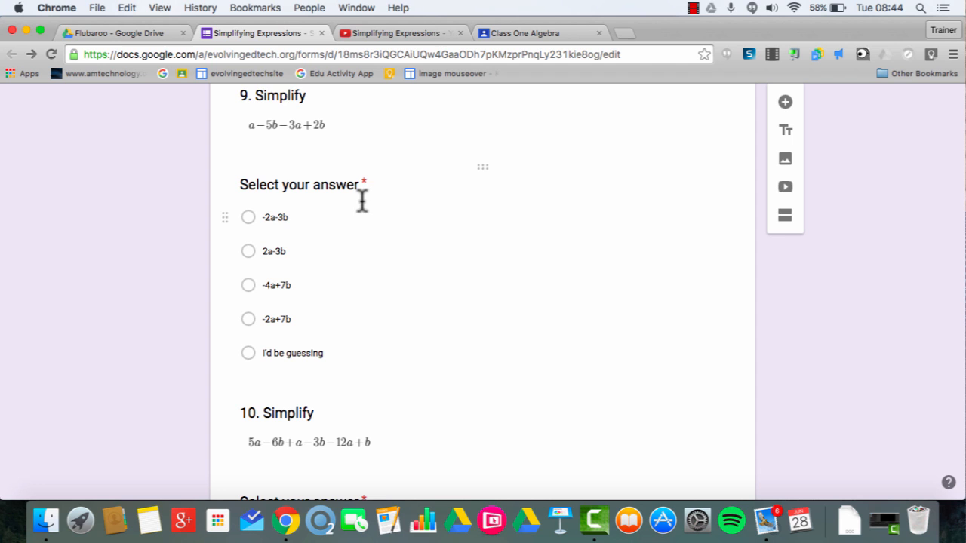
left_click(247, 287)
left_click(286, 359)
left_click(593, 189)
scroll(502, 370, "down", 3)
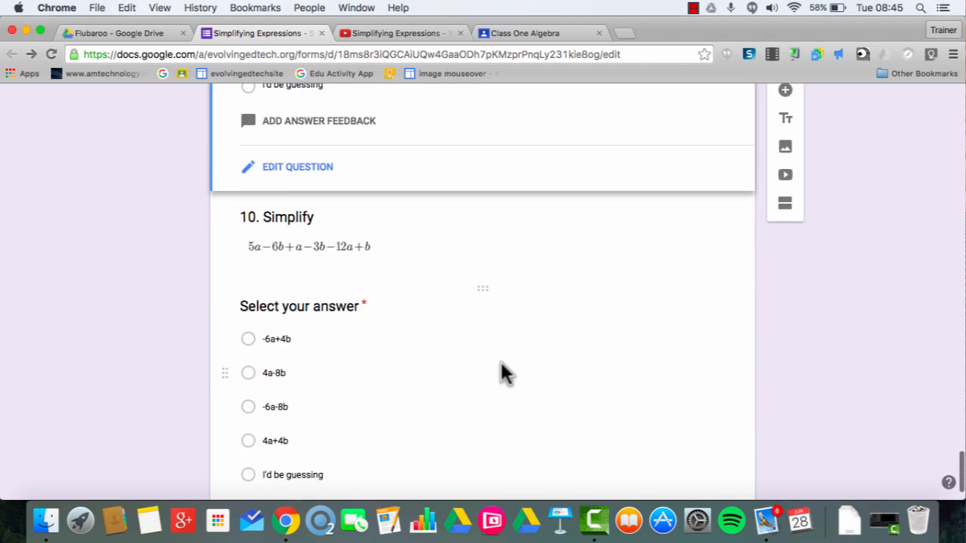
left_click(305, 307)
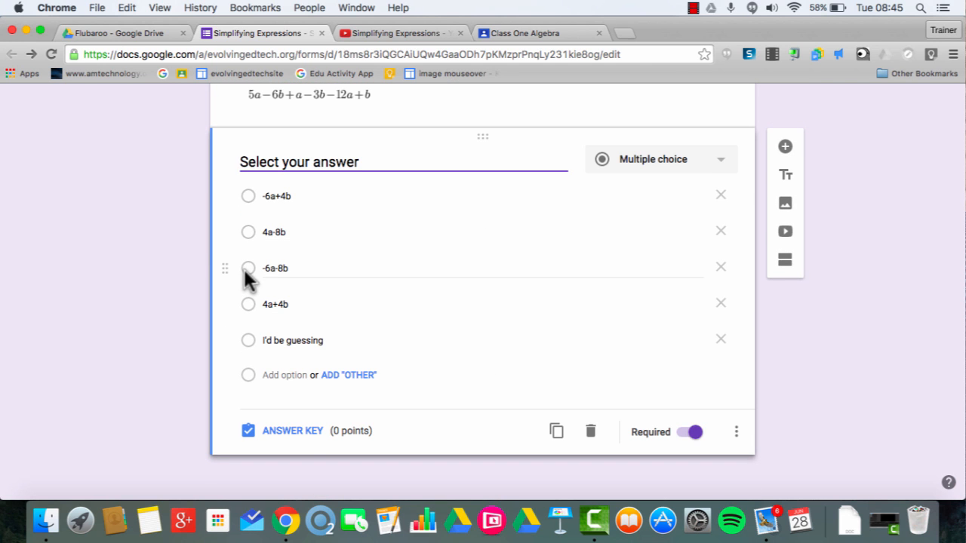
left_click(292, 430)
left_click(248, 330)
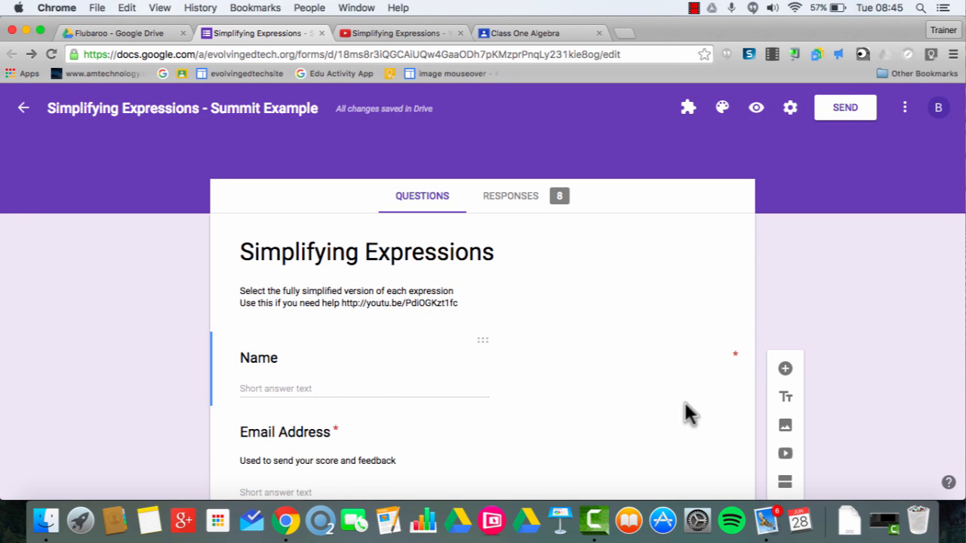
Preview the quiz and fill in a student's name and email address.
left_click(756, 108)
left_click(339, 141)
type("Ben")
key("Tab")
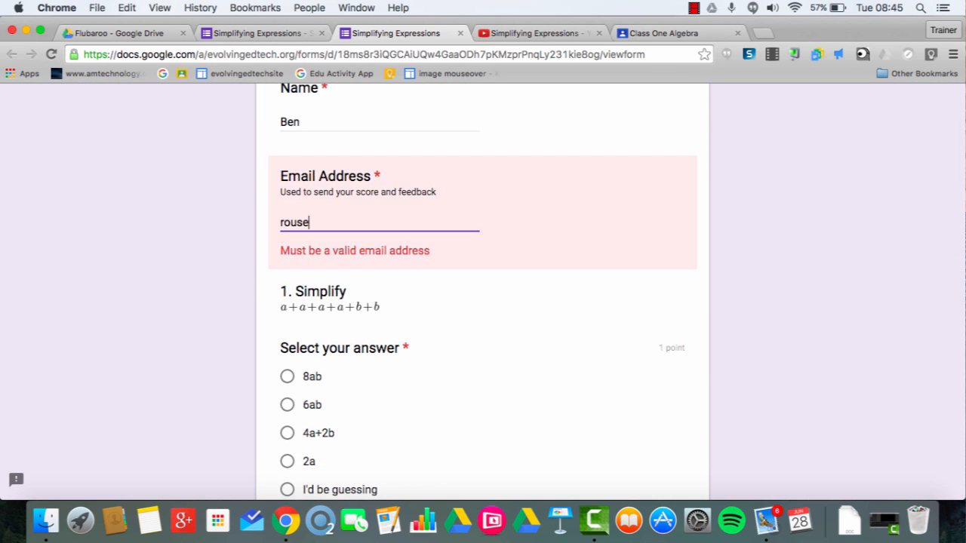
Answer 4a+2b for question 1 and -6a-8b for question 10, then submit.
scroll(284, 301, "down", 2)
left_click(286, 318)
scroll(309, 384, "down", 4)
scroll(309, 363, "down", 12)
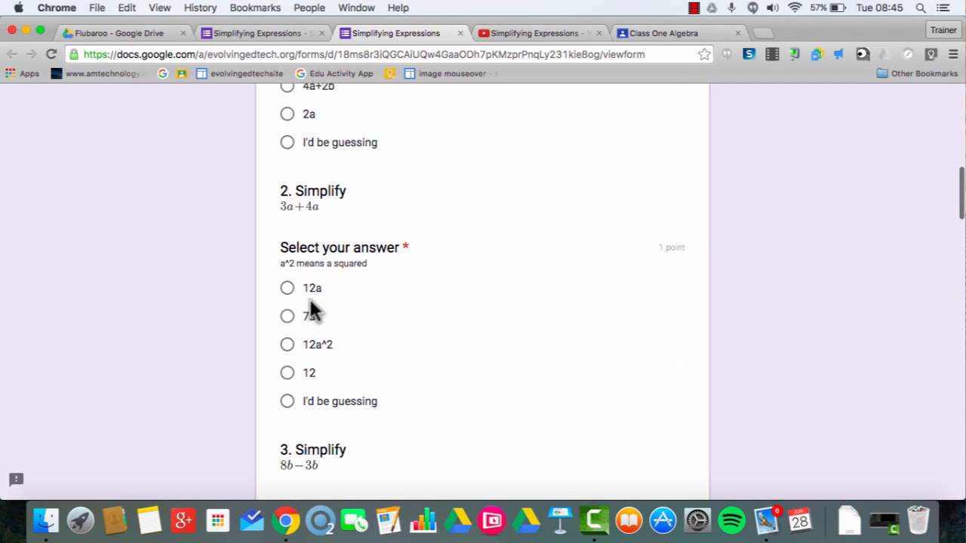
scroll(287, 253, "down", 12)
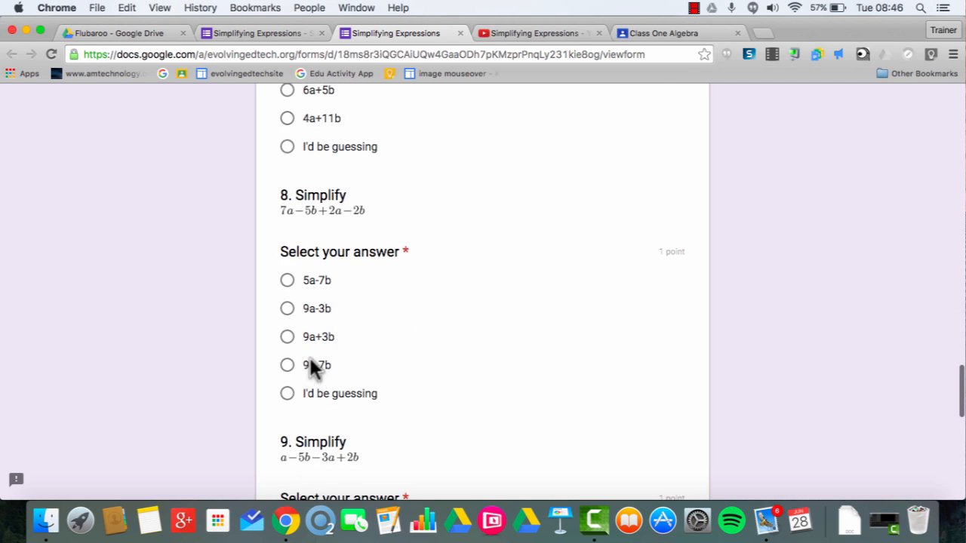
left_click(287, 330)
left_click(313, 449)
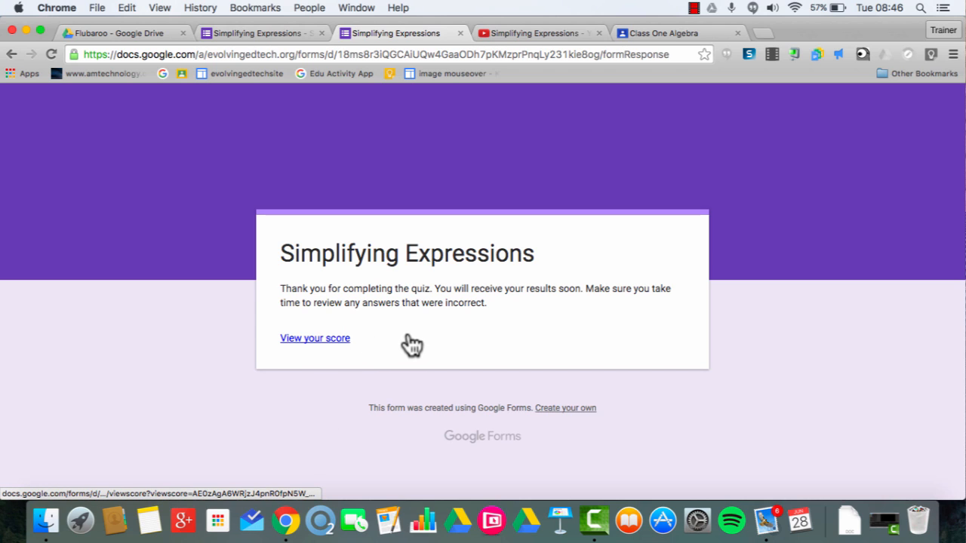
View the submission's score of 2/10 and scroll through the graded answers and feedback.
left_click(321, 340)
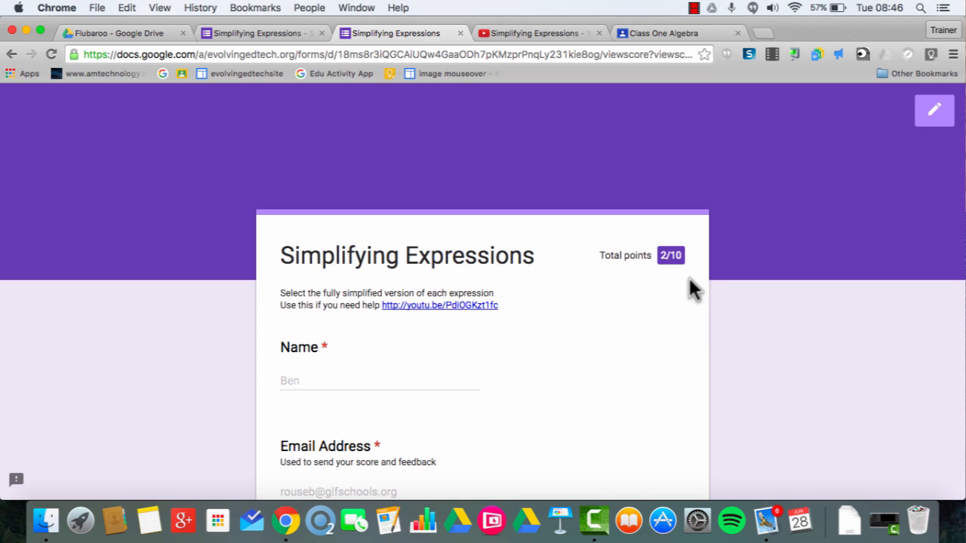
scroll(688, 277, "down", 6)
scroll(692, 289, "down", 5)
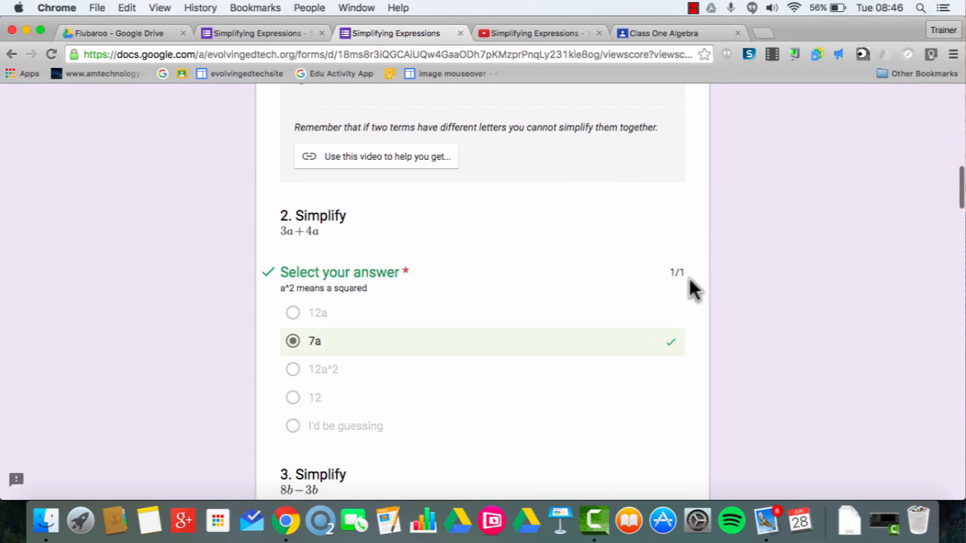
scroll(690, 286, "up", 5)
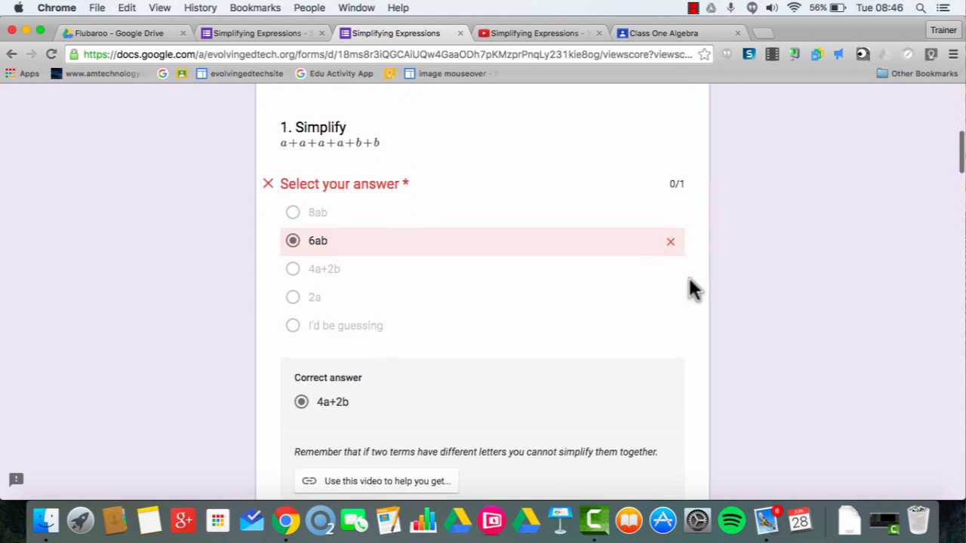
scroll(604, 389, "down", 3)
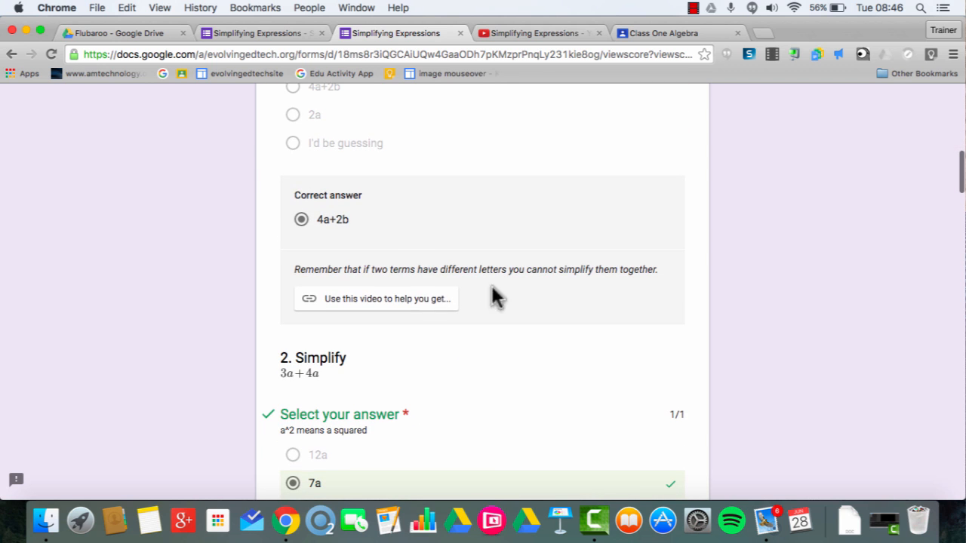
scroll(623, 361, "down", 3)
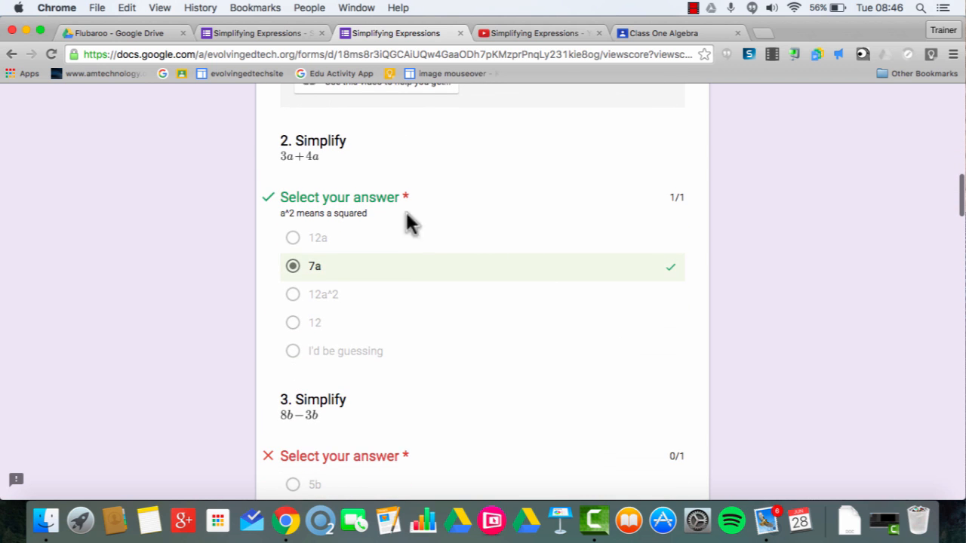
scroll(550, 156, "up", 12)
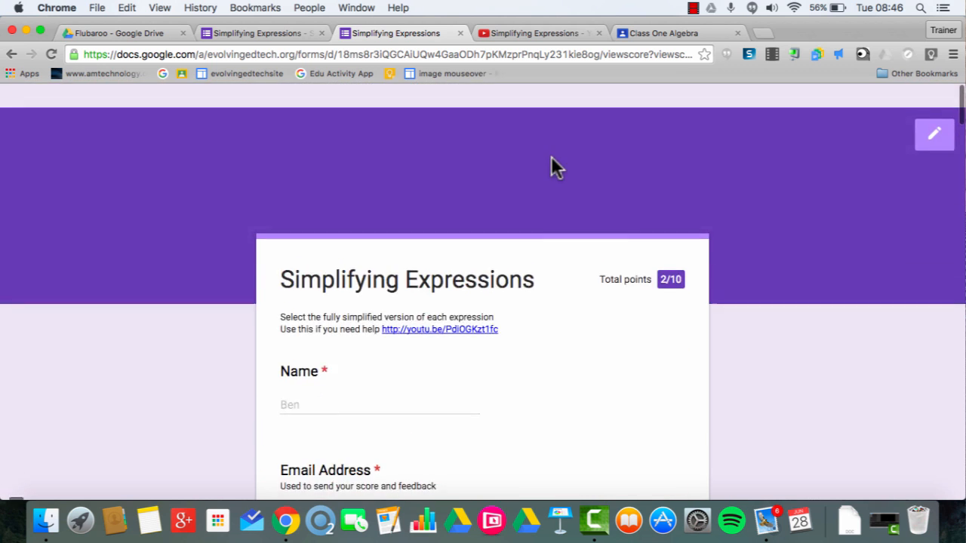